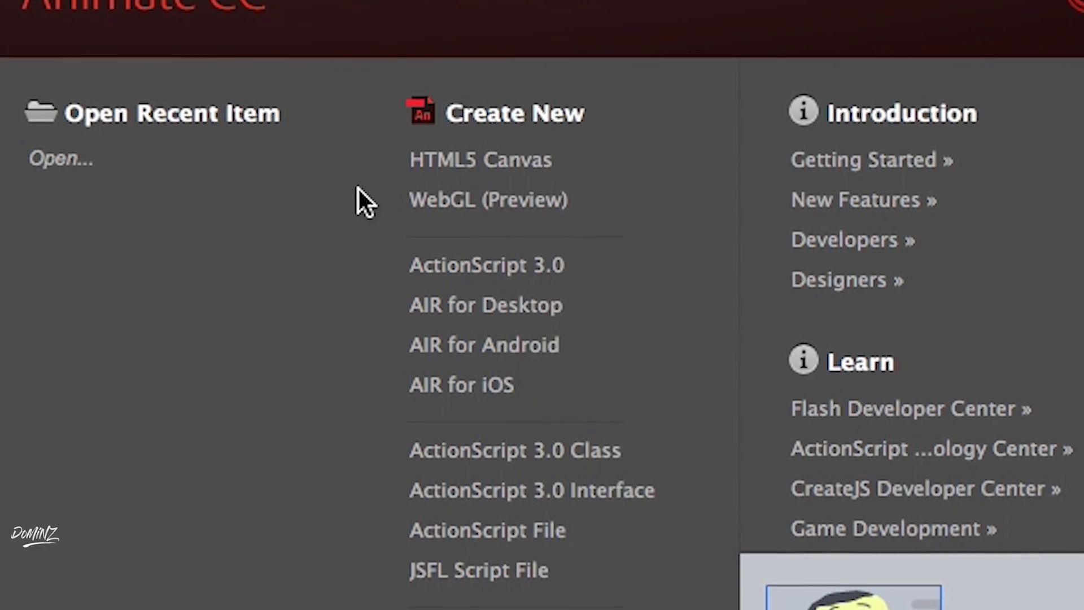
Step: Create a new HTML5 Canvas document and select frames 1 through 35 of Layer 1
left_click(487, 162)
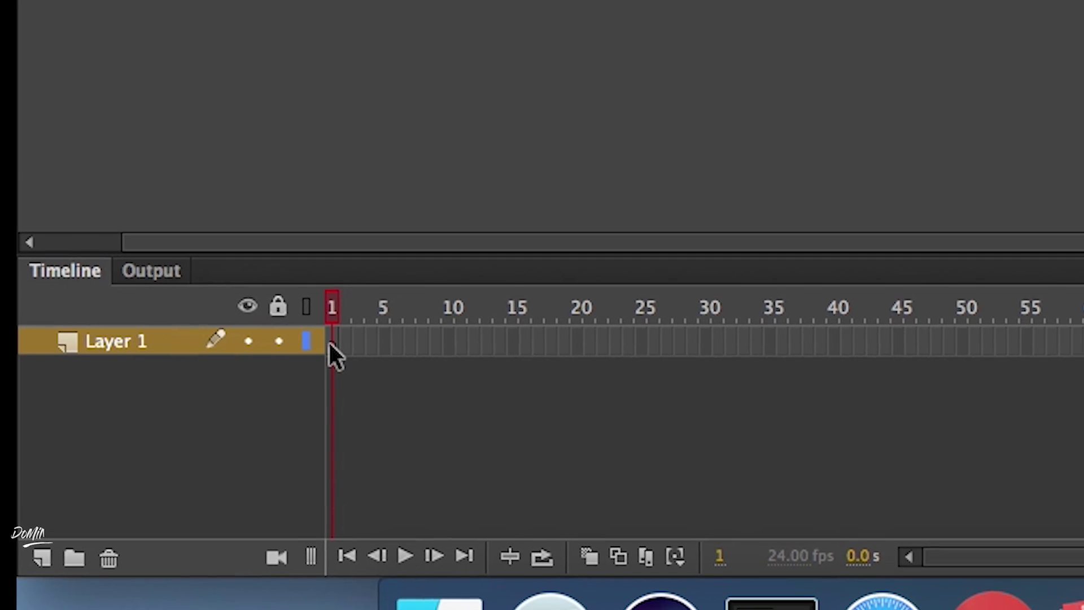
left_click_drag(333, 342, 772, 385)
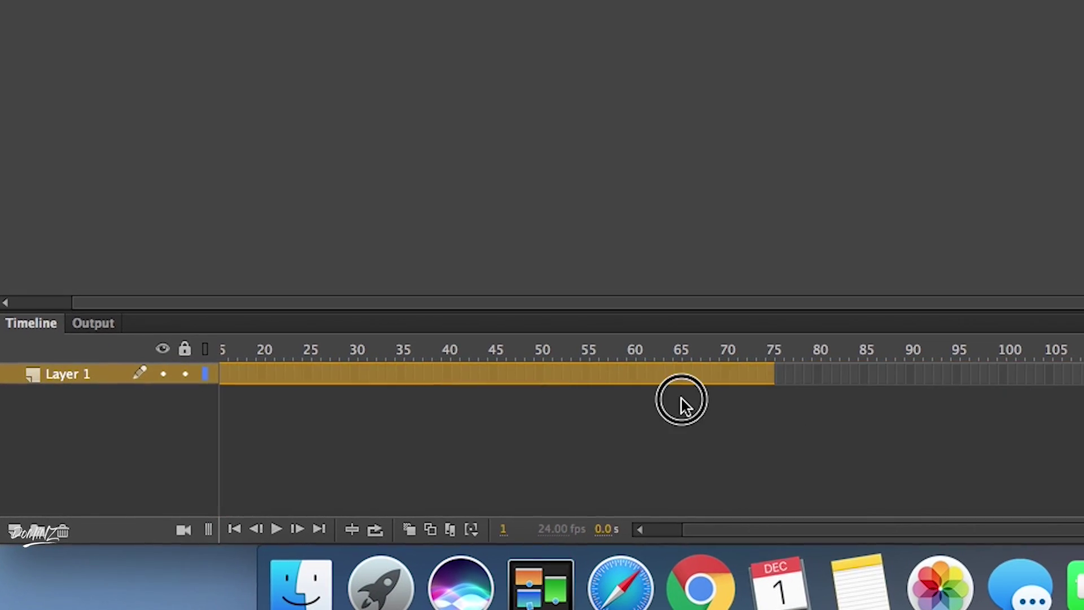
left_click_drag(682, 399, 353, 395)
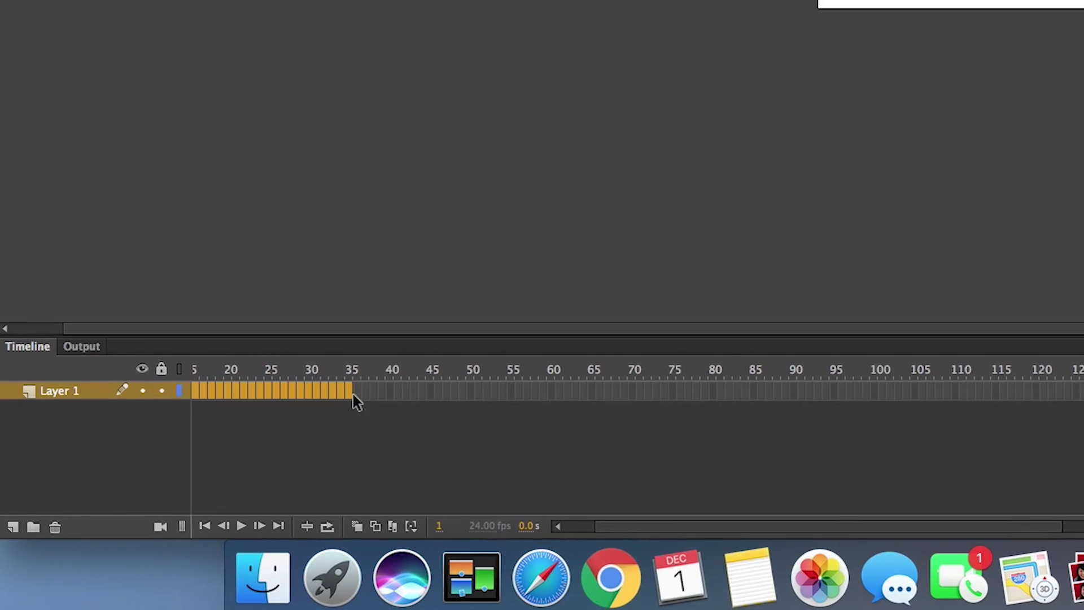
Step: Convert frames 1–35 of Layer 1 into keyframes and return the playhead to frame 1
right_click(313, 391)
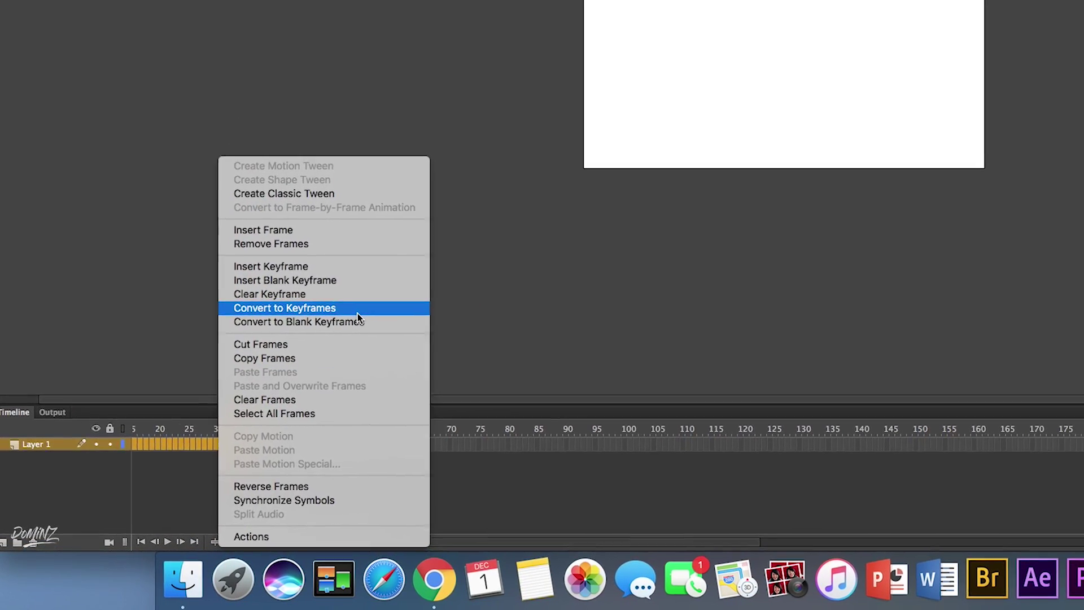
left_click(356, 309)
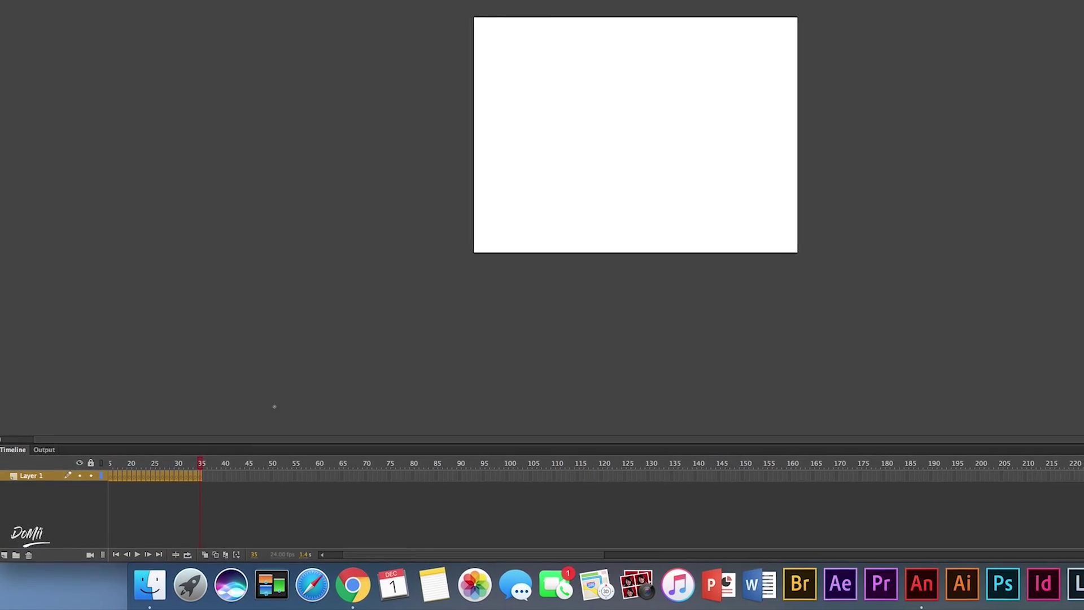
left_click(201, 463)
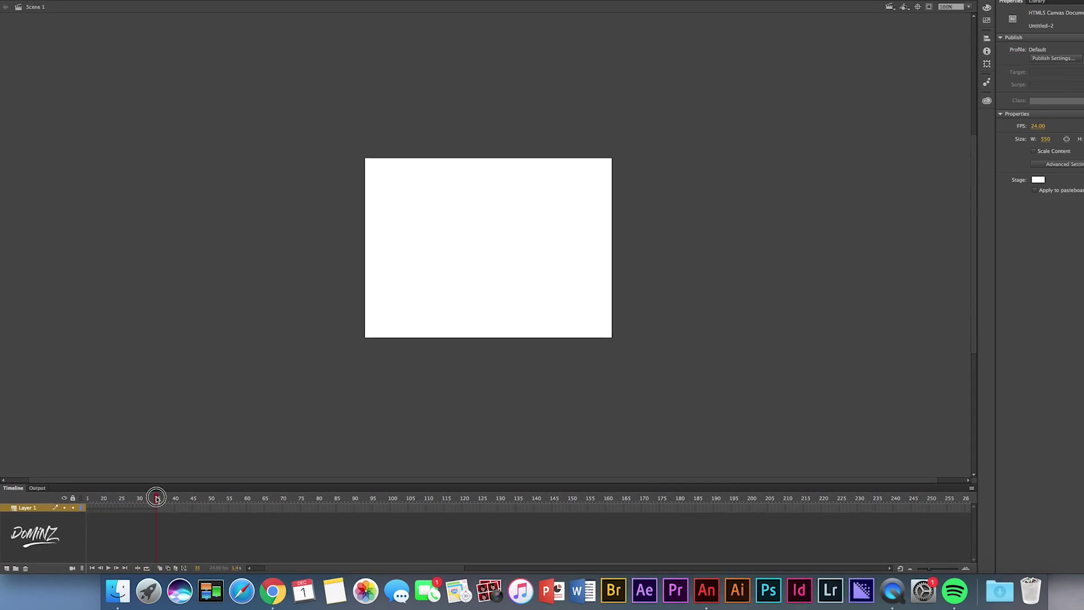
left_click_drag(156, 497, 69, 501)
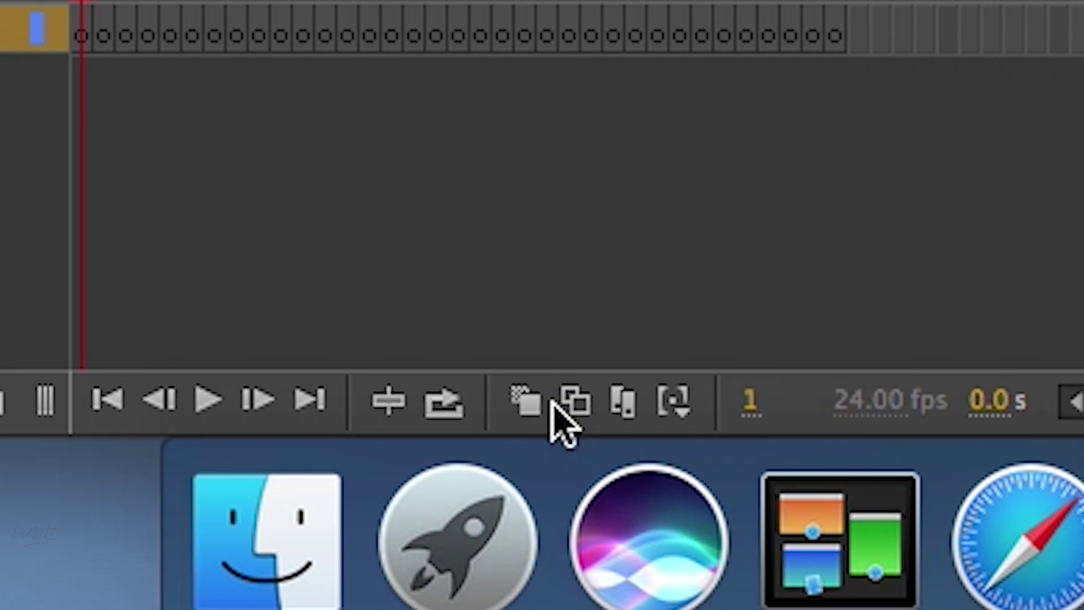
Step: Turn on onion skin outlines and switch to the Brush tool for freehand drawing
left_click(158, 571)
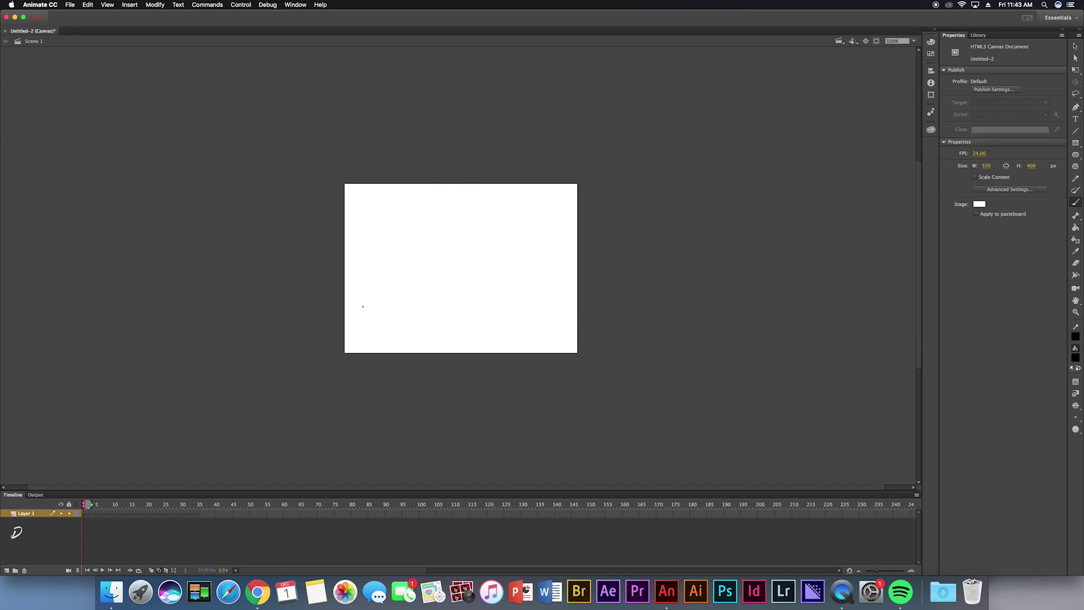
key("b")
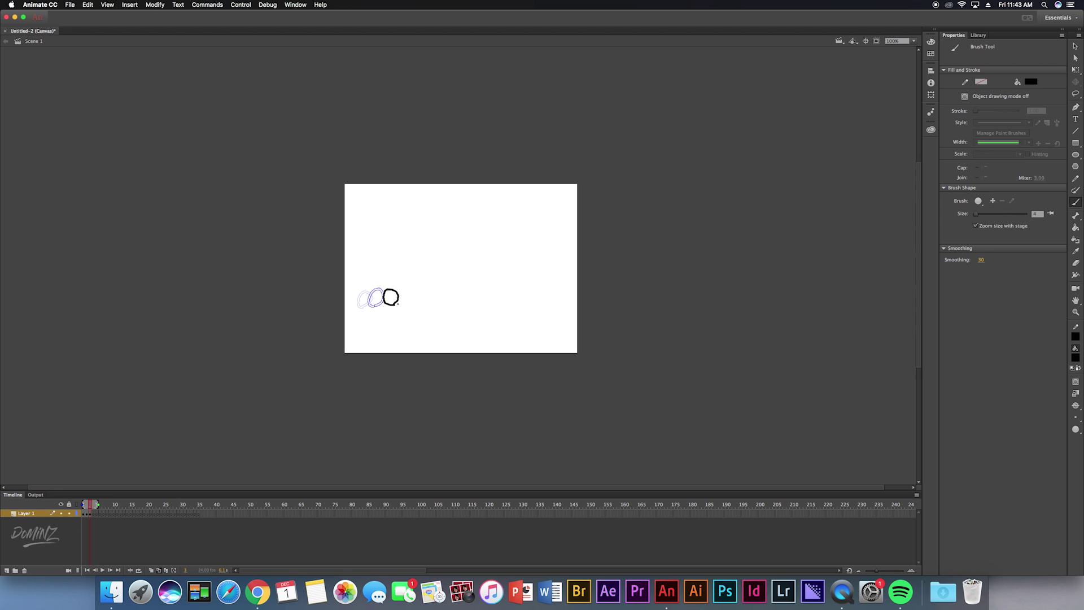
Step: Draw the next circle slightly further right, then step ahead through frames 6 to 9
key("F7")
key("F7")
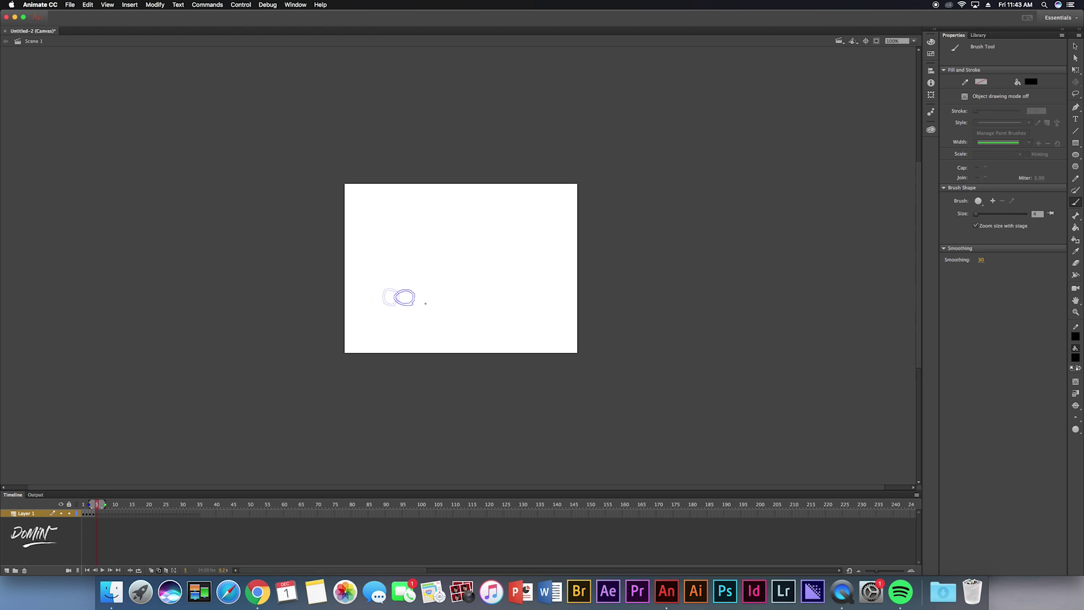
mouse_move(421, 299)
left_mouse_down()
mouse_move(413, 295)
mouse_move(425, 302)
left_mouse_up()
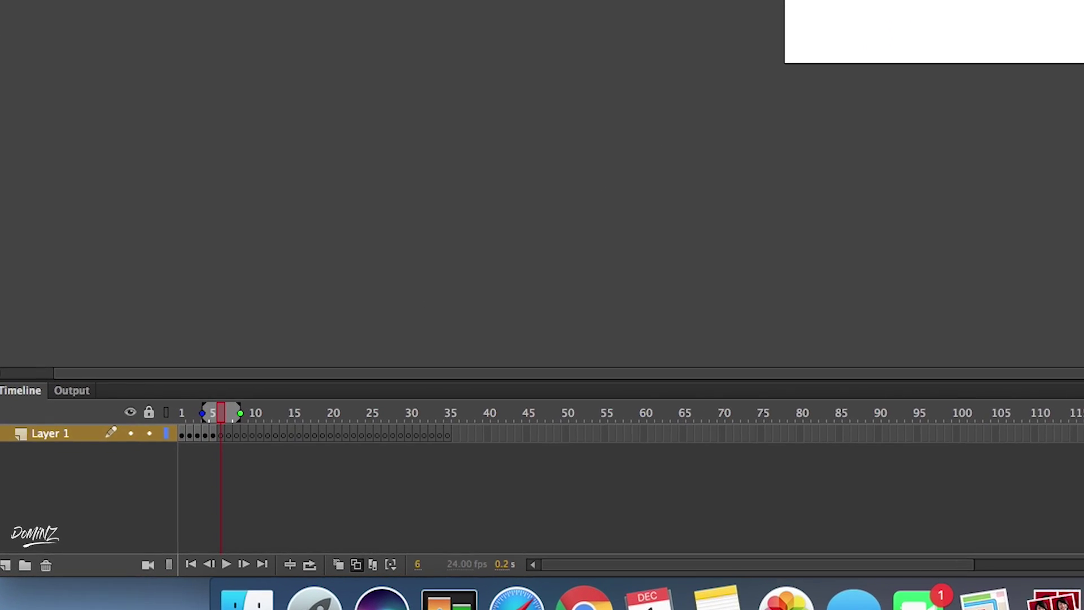
key("F7")
key("period")
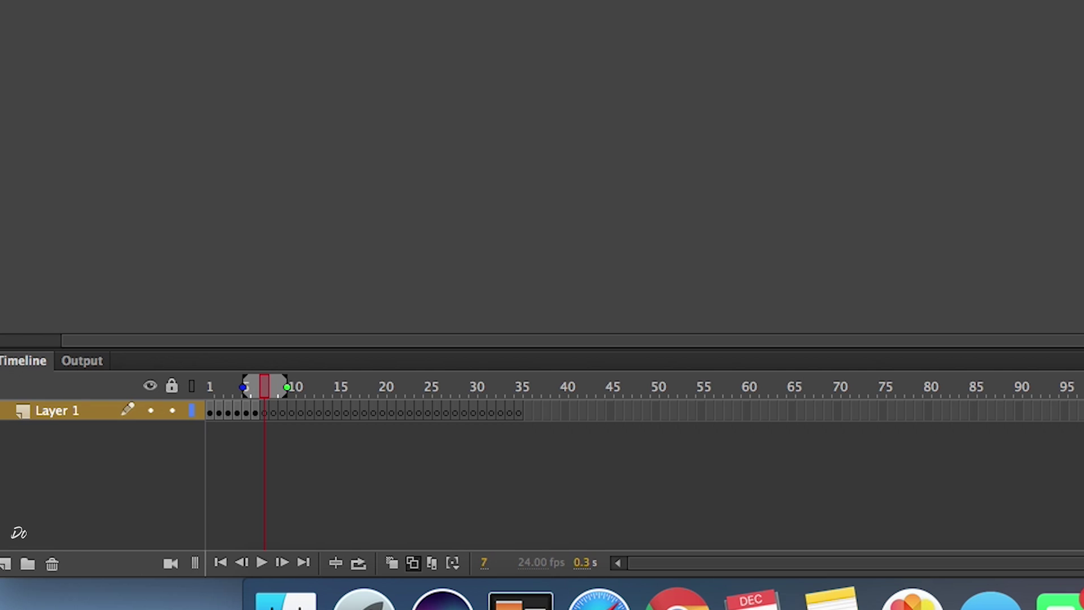
key("period")
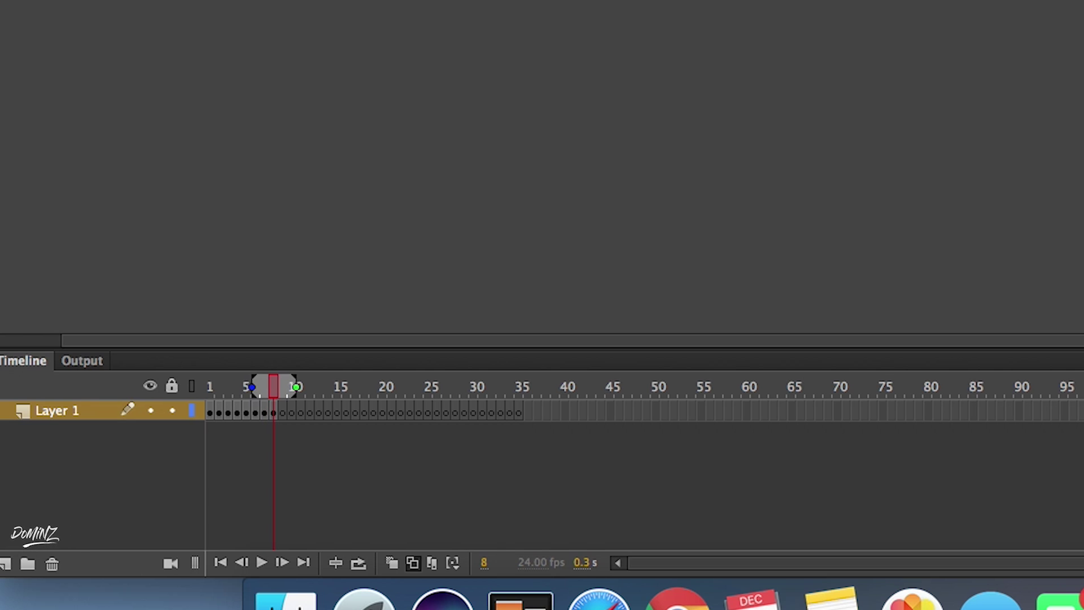
key("period")
key("period")
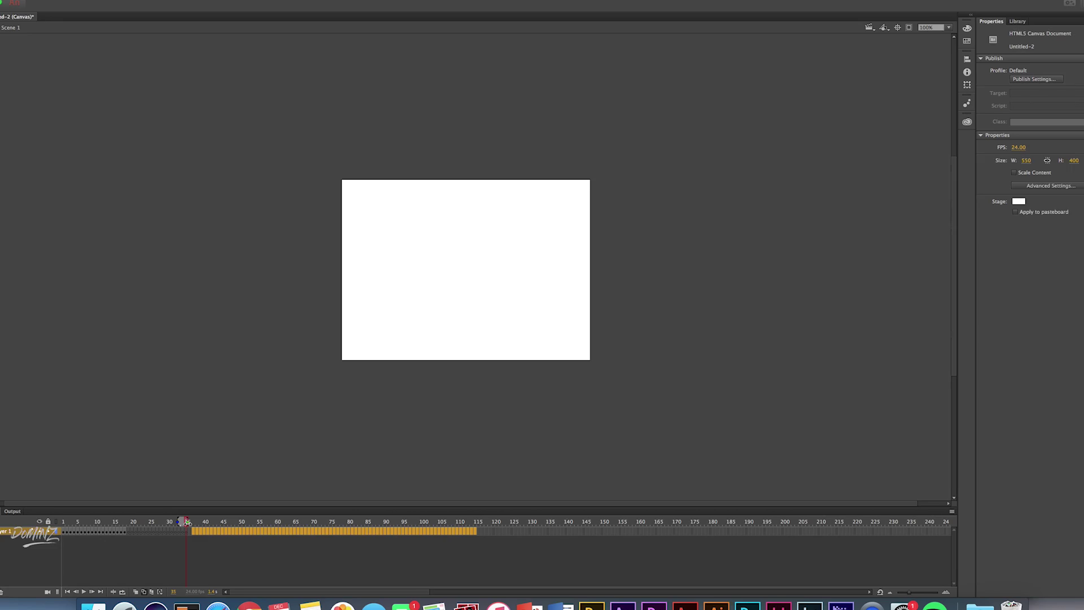
Step: Play the animation from frame 1, then extend onion skinning to frame 1 and shorten it again
left_click(97, 512)
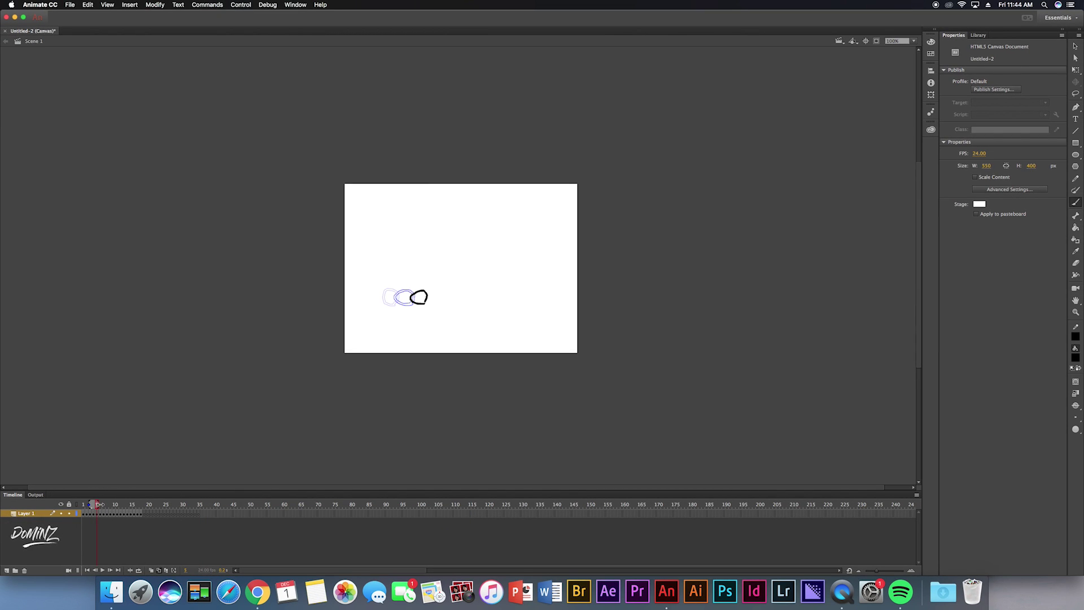
left_click_drag(95, 506, 79, 505)
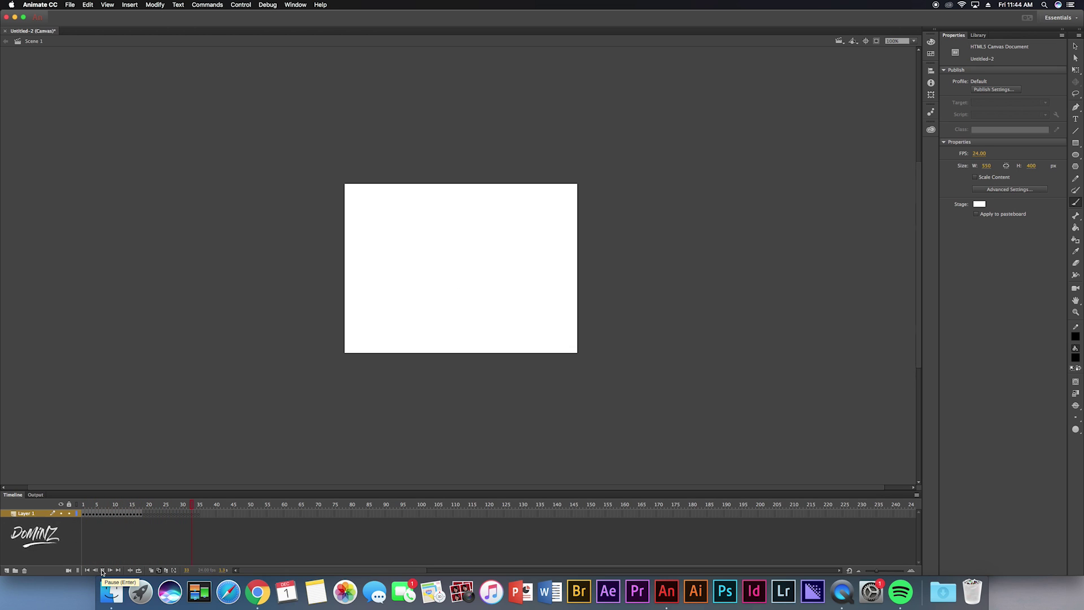
left_click(102, 570)
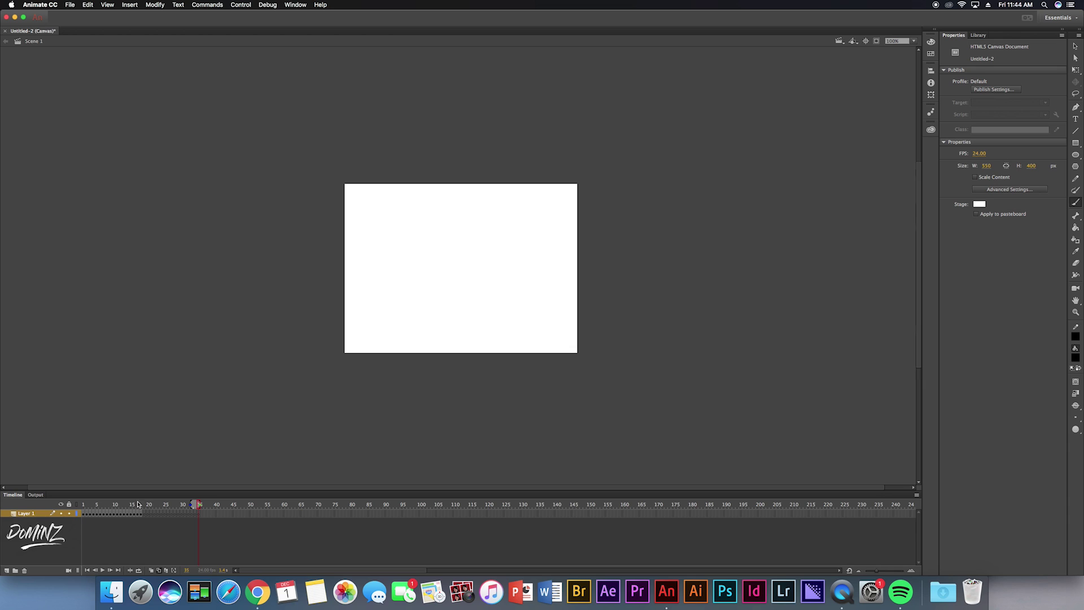
left_click_drag(192, 506, 83, 505)
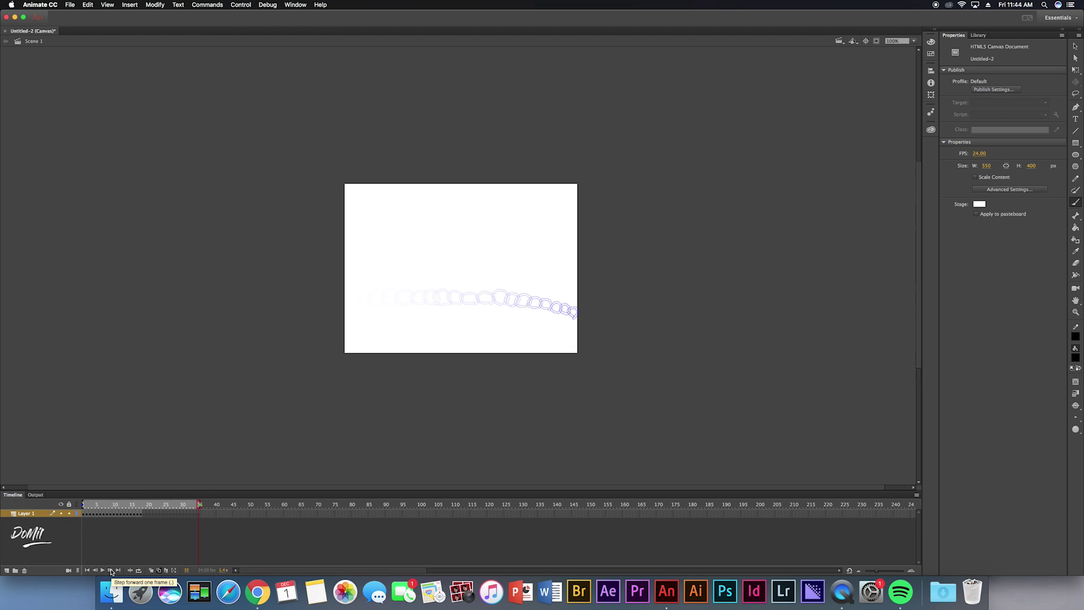
left_click_drag(84, 504, 182, 504)
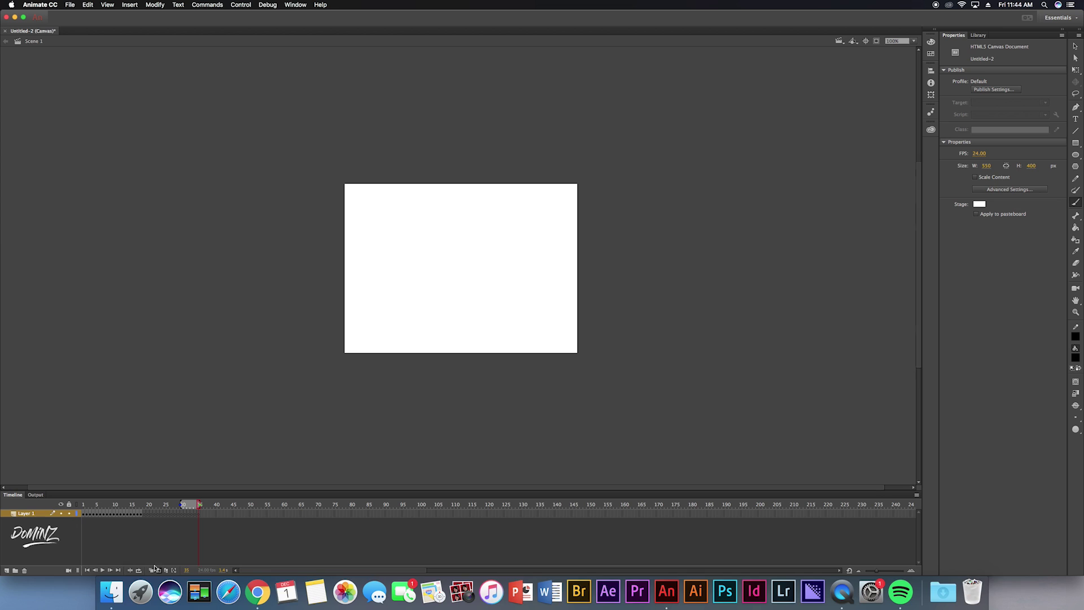
left_click(103, 570)
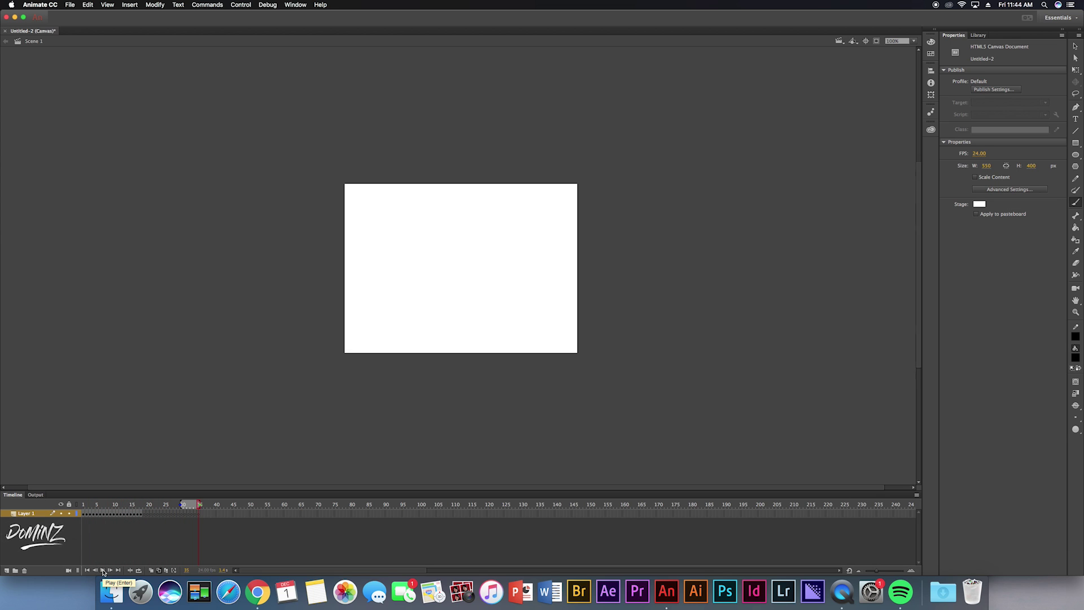
left_click(103, 570)
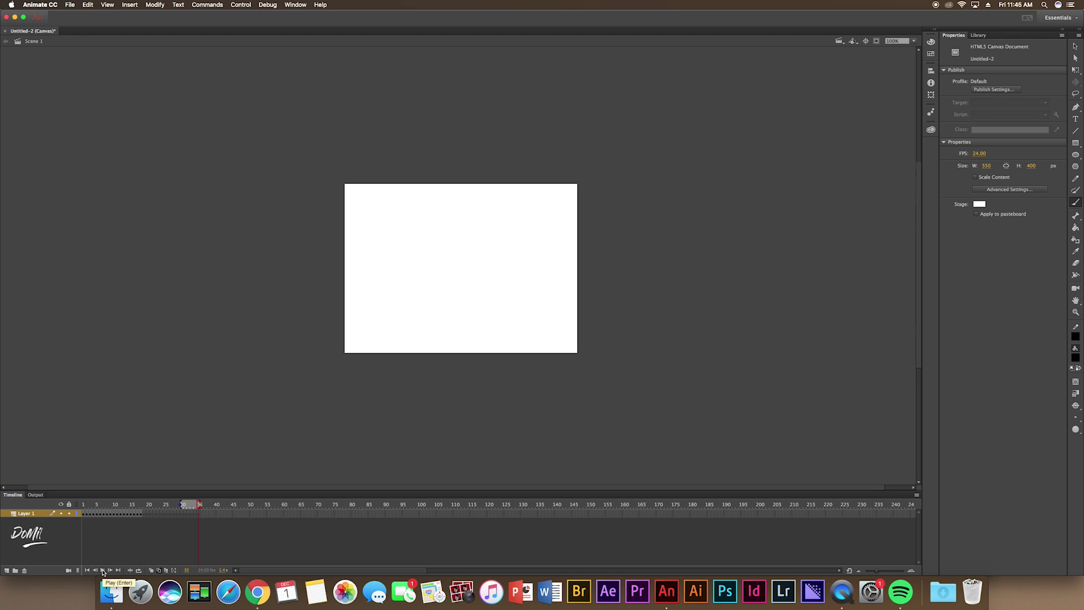
left_click(103, 570)
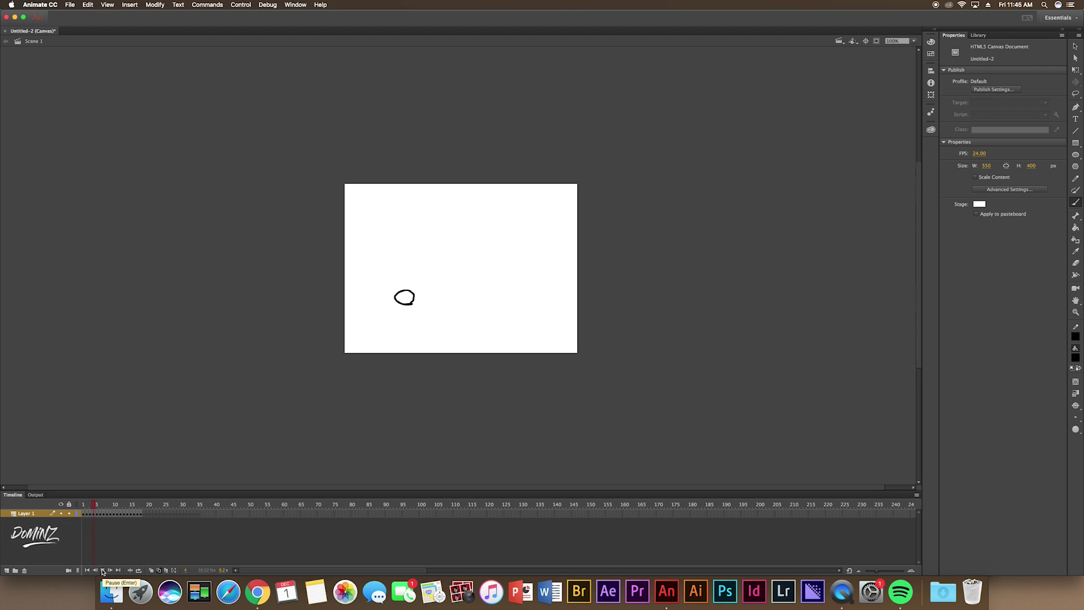
left_click(103, 570)
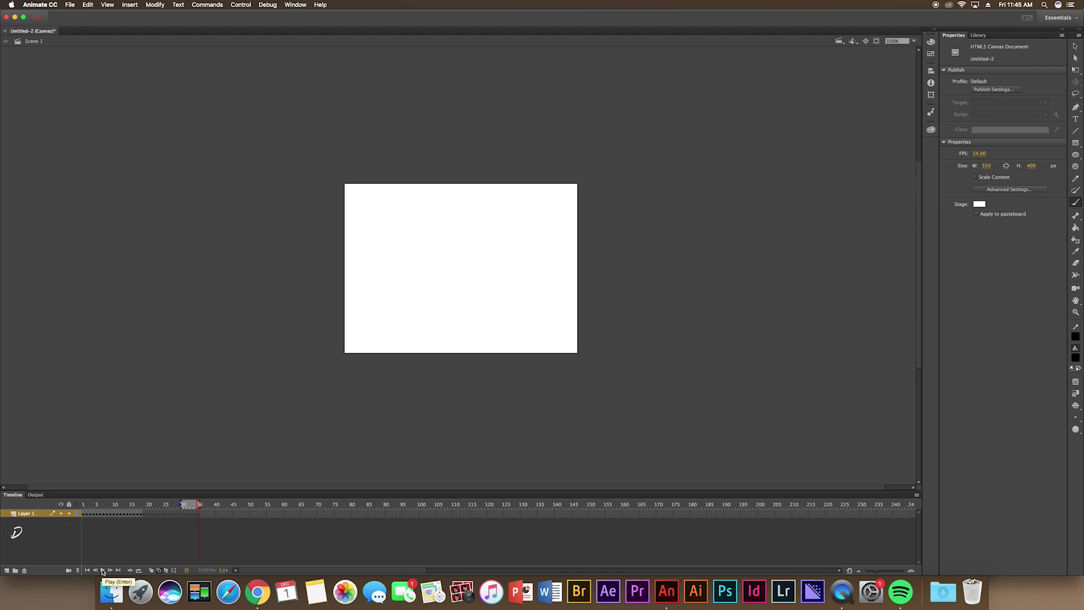
left_click(103, 570)
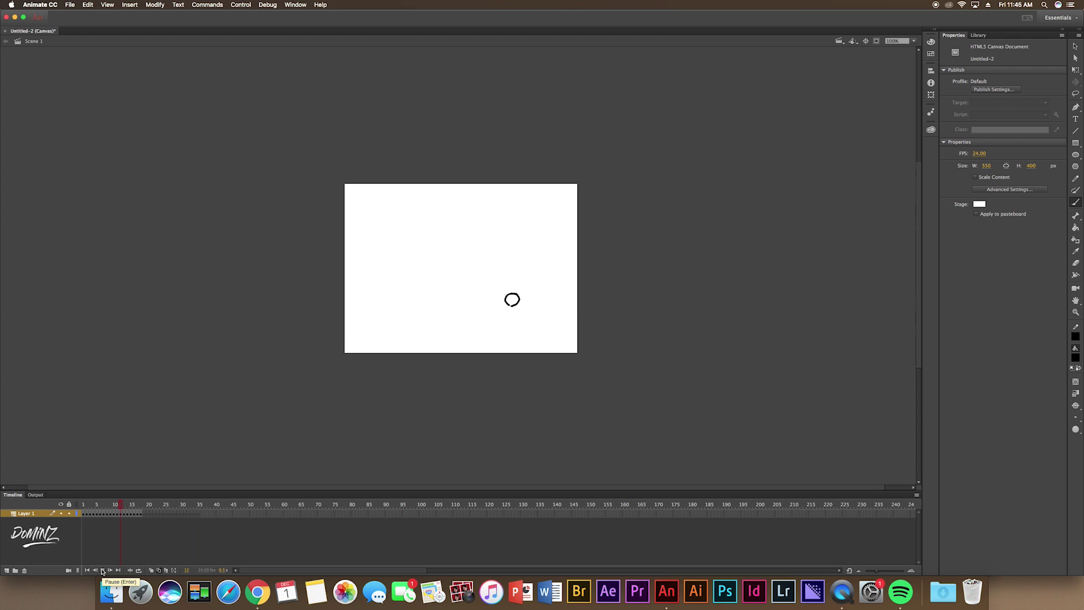
left_click(103, 570)
left_click(102, 571)
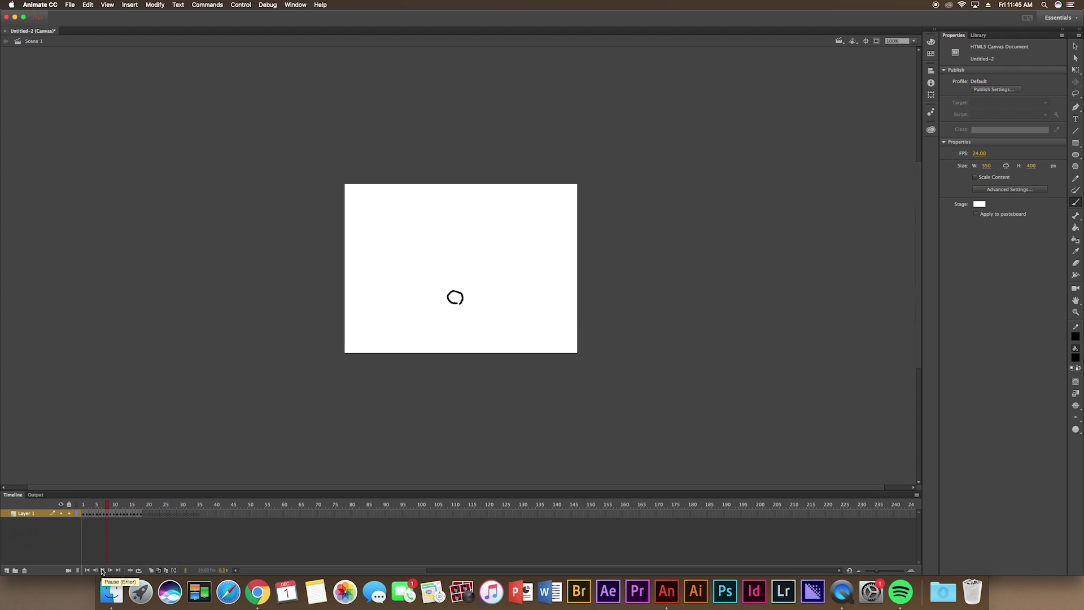
left_click(103, 570)
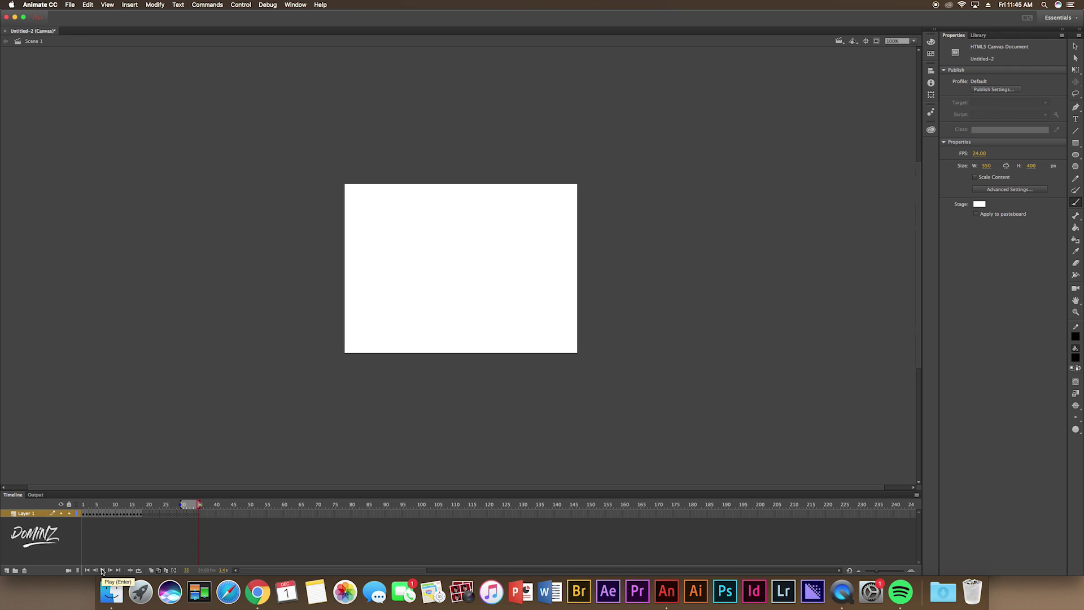
left_click(103, 570)
left_click(103, 570)
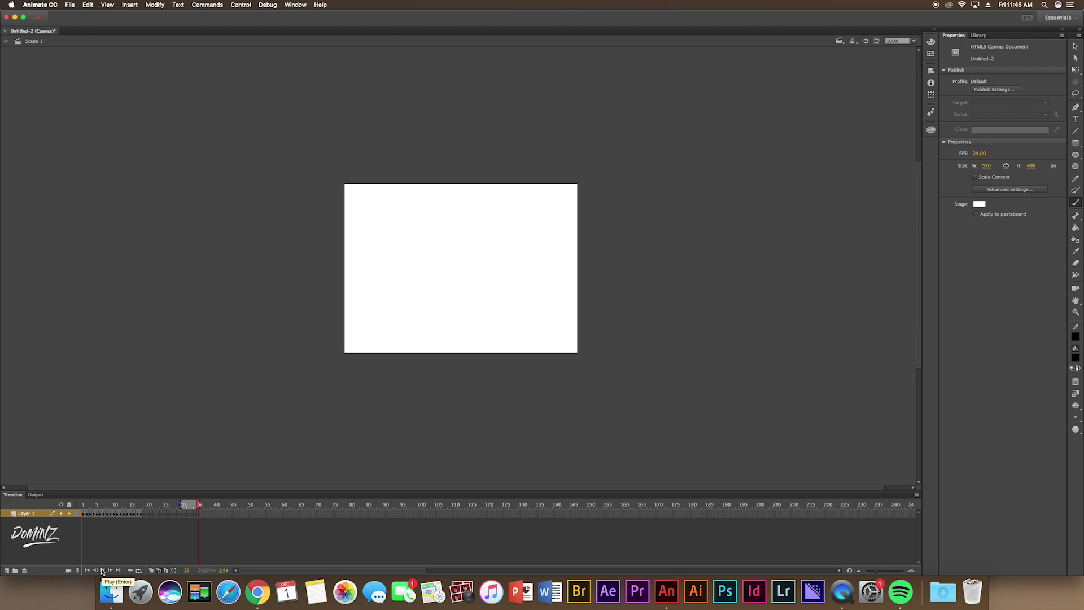